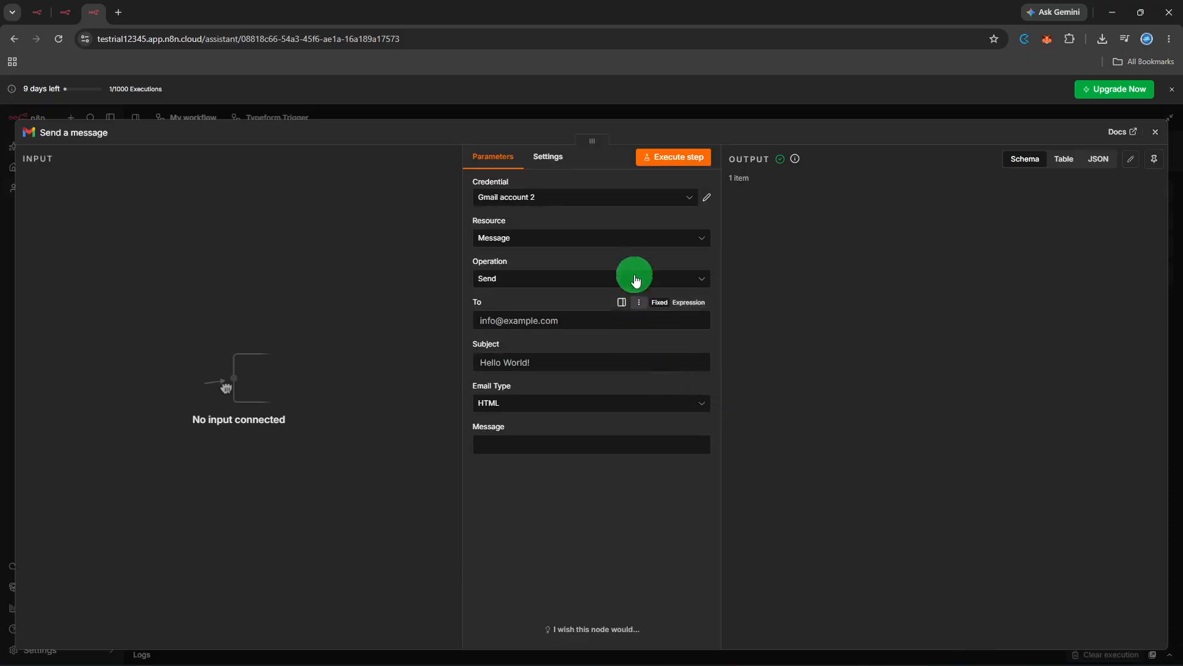
- Set the Gmail node's Resource to Message and its Operation to Send
click(642, 240)
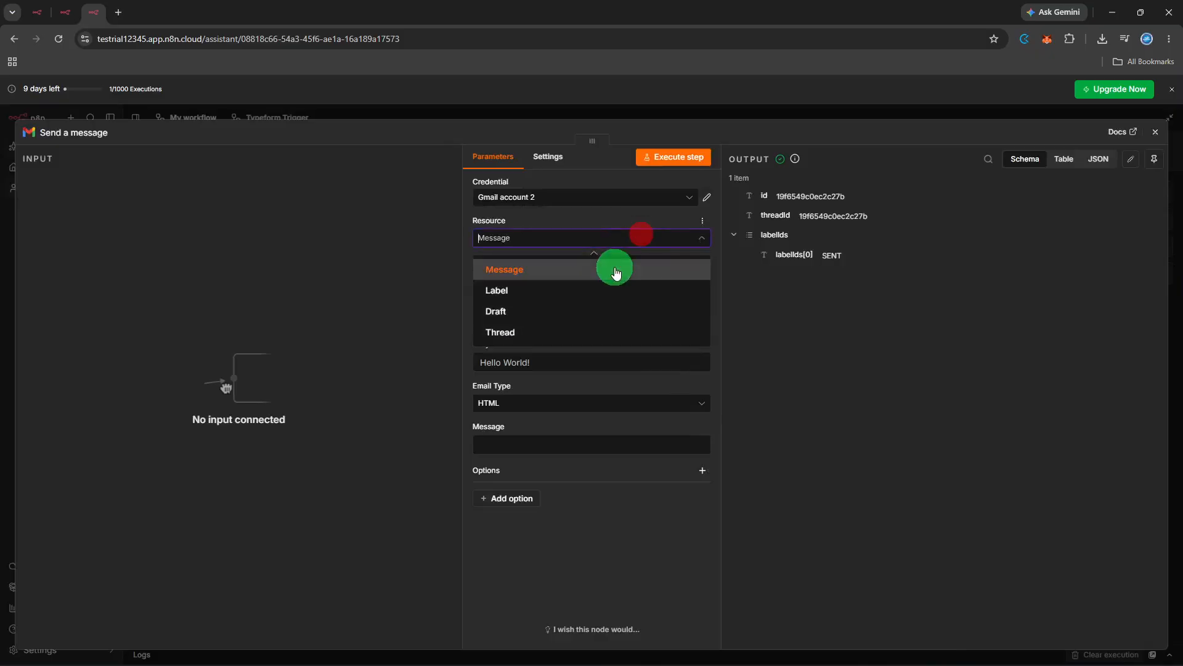
click(614, 270)
click(612, 277)
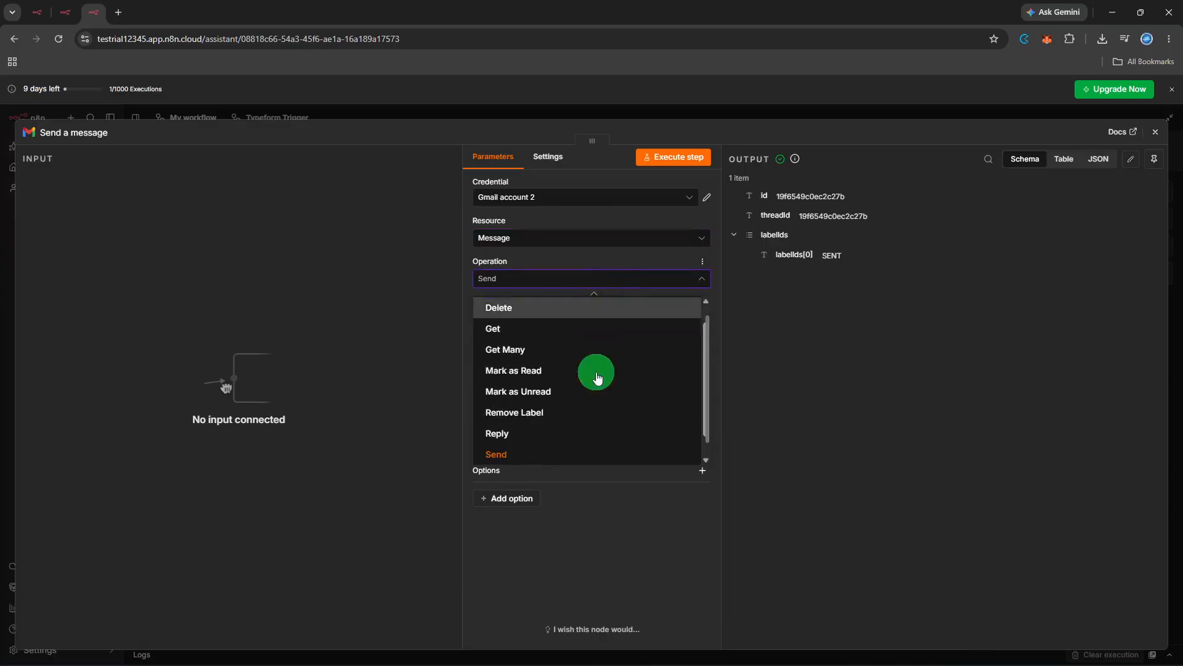
click(575, 456)
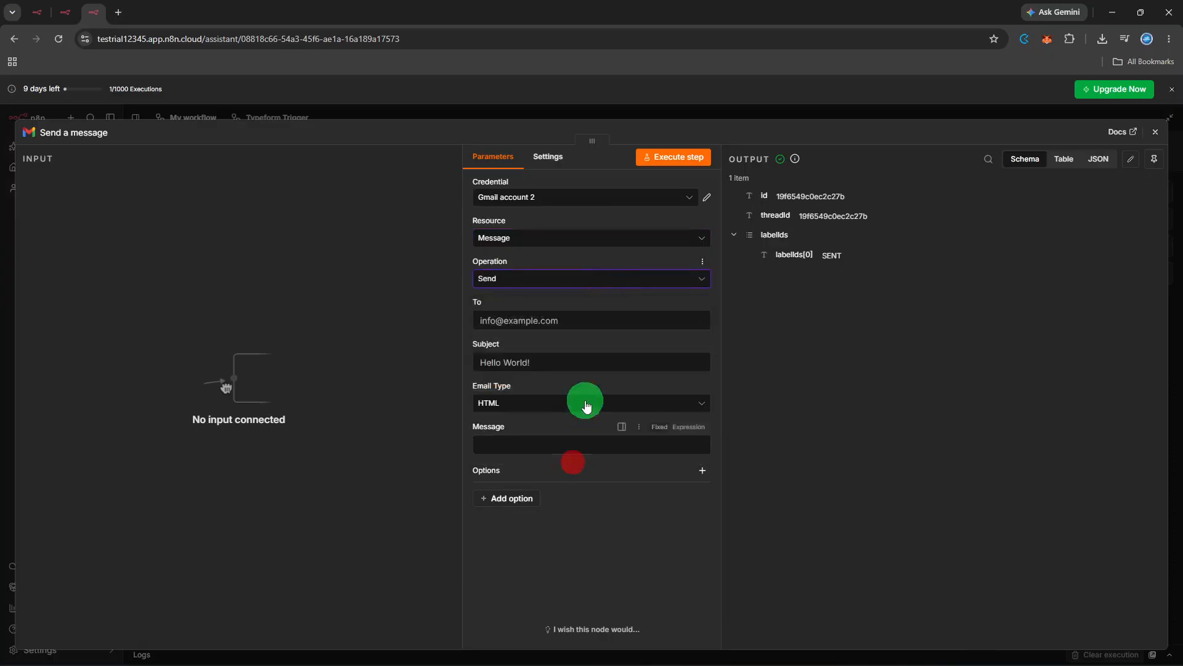
click(605, 321)
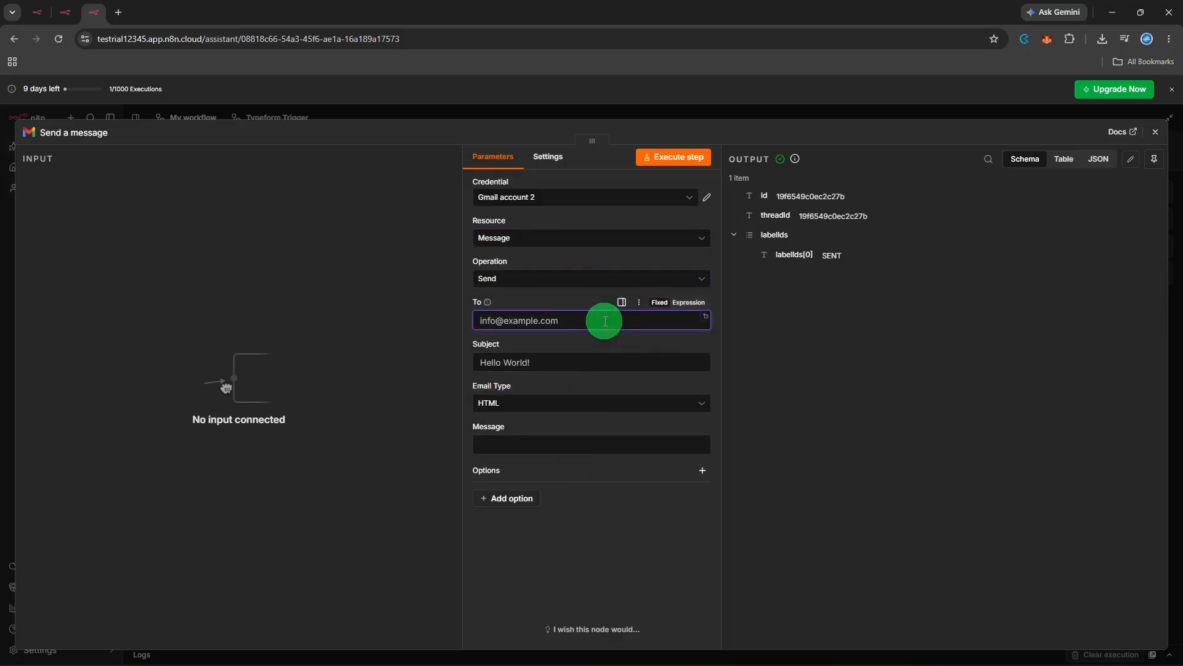
- Enter the recipient's e-mail address, subject 'Hello!', and set Email Type to Text
click(585, 362)
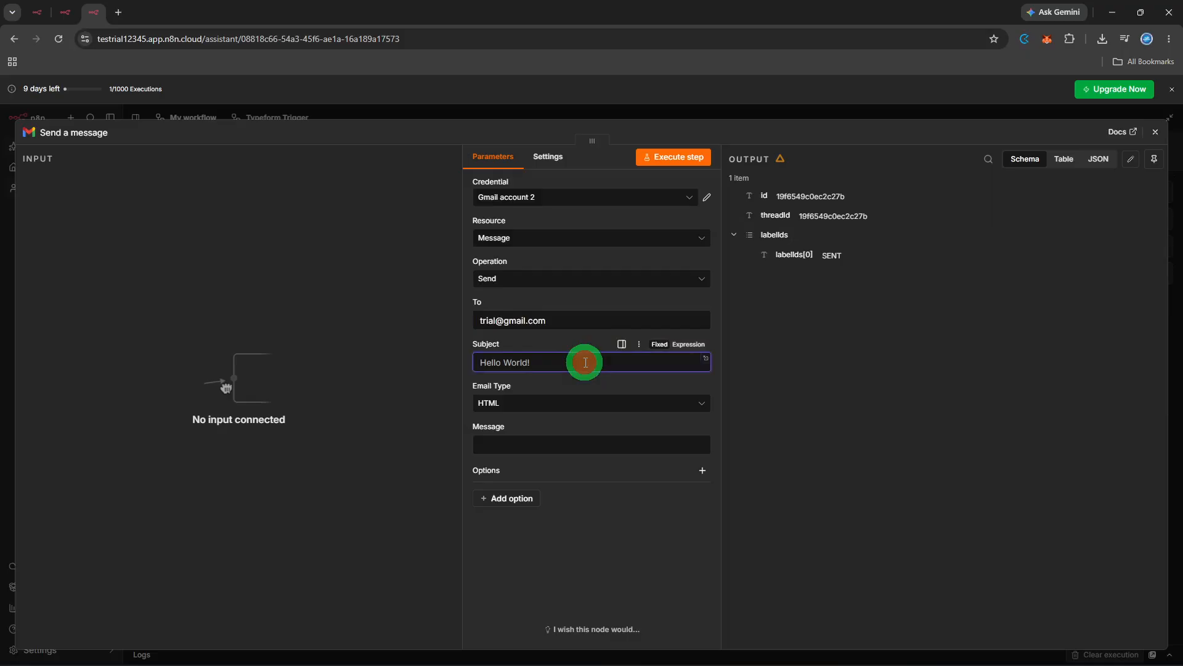
text(Hello!)
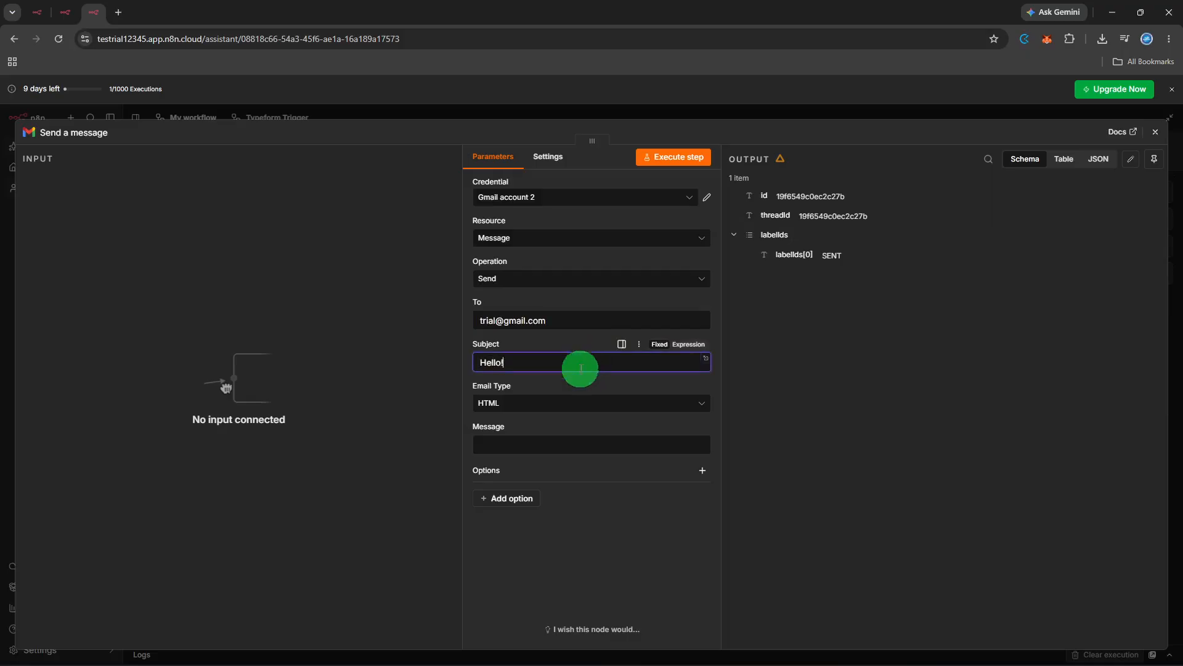
click(571, 404)
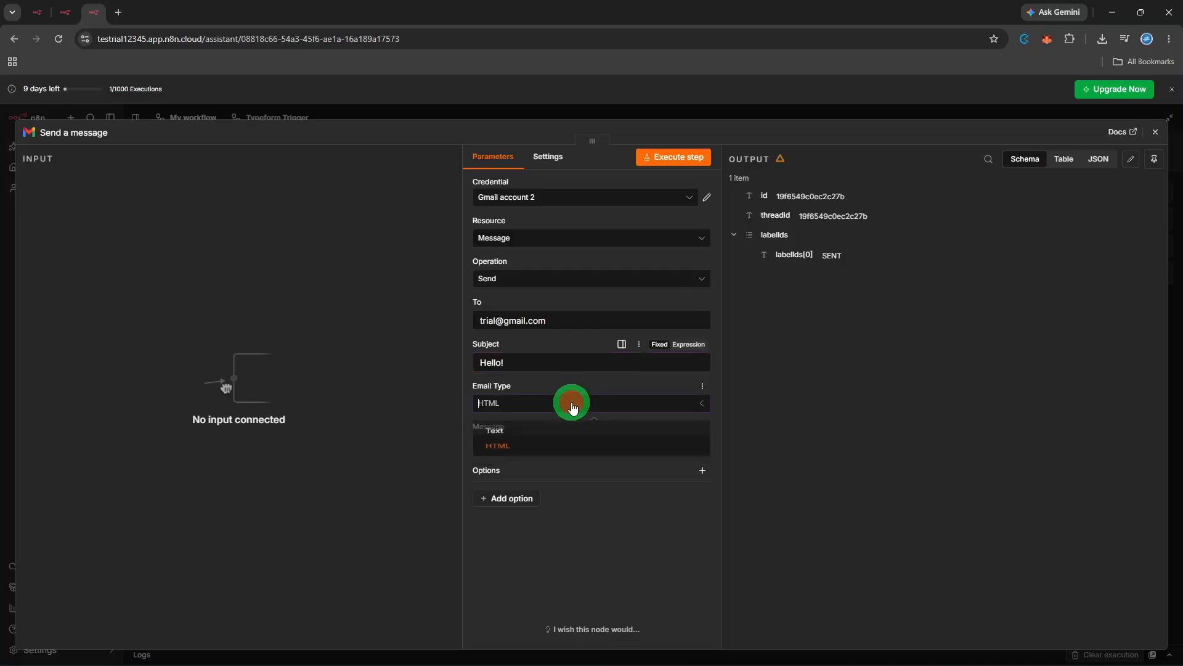
click(562, 440)
- Write the message 'Are you free today?', test-run the Gmail step, and return to the canvas
click(562, 444)
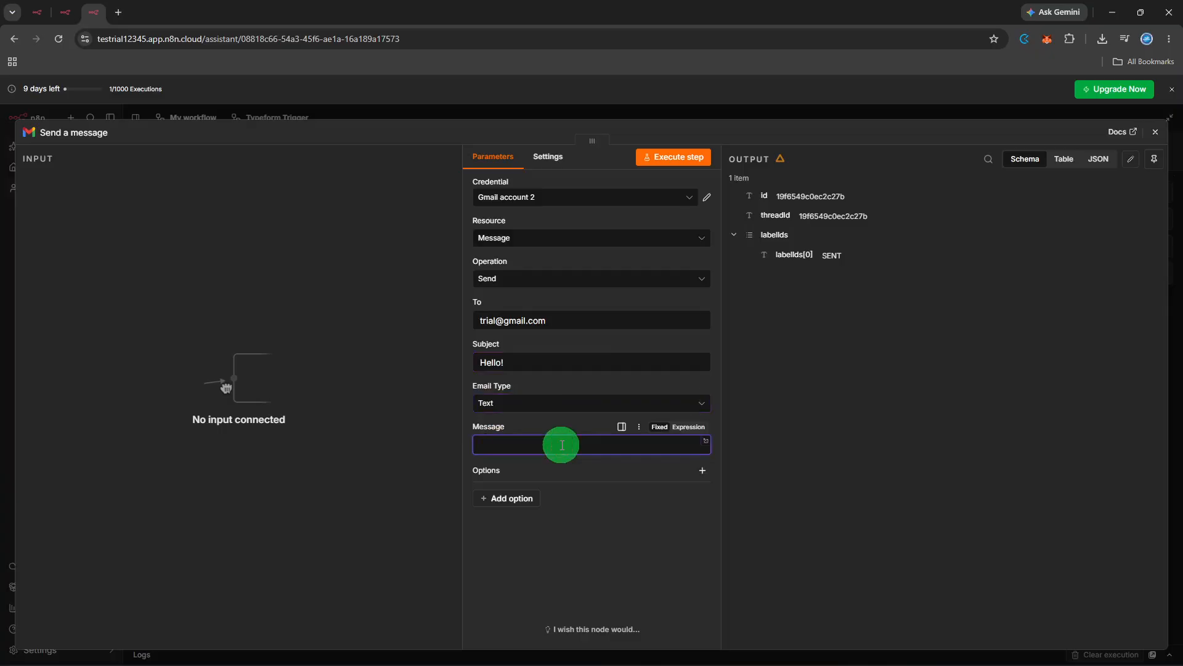
text(Are you free today?)
click(590, 467)
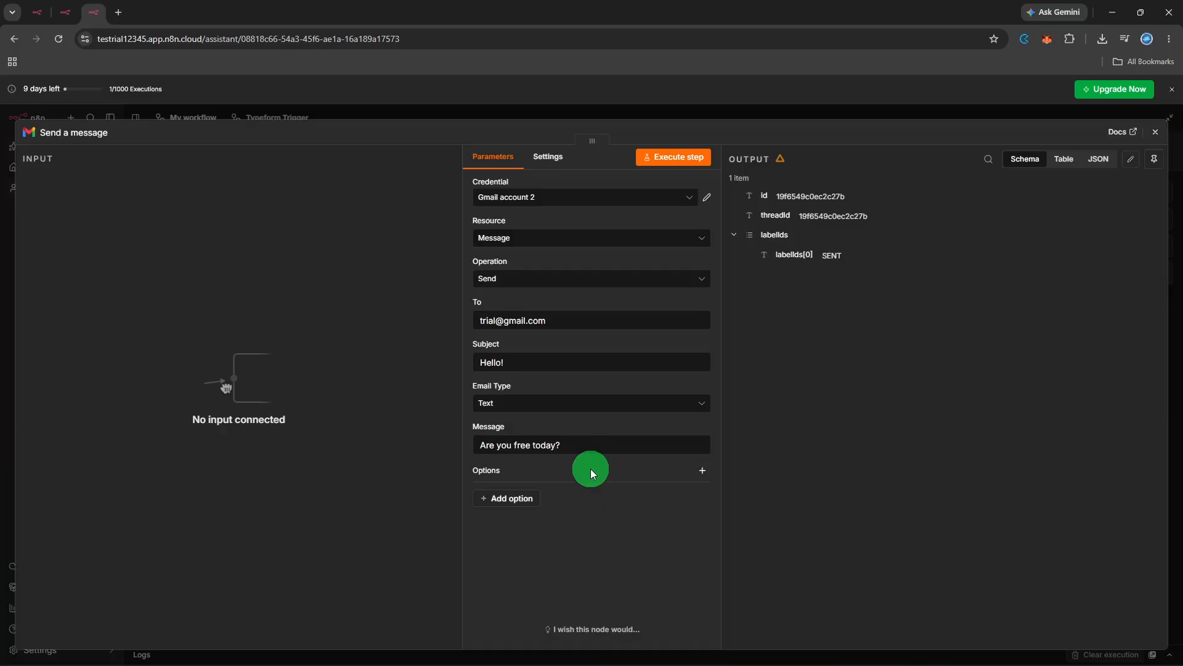
click(669, 165)
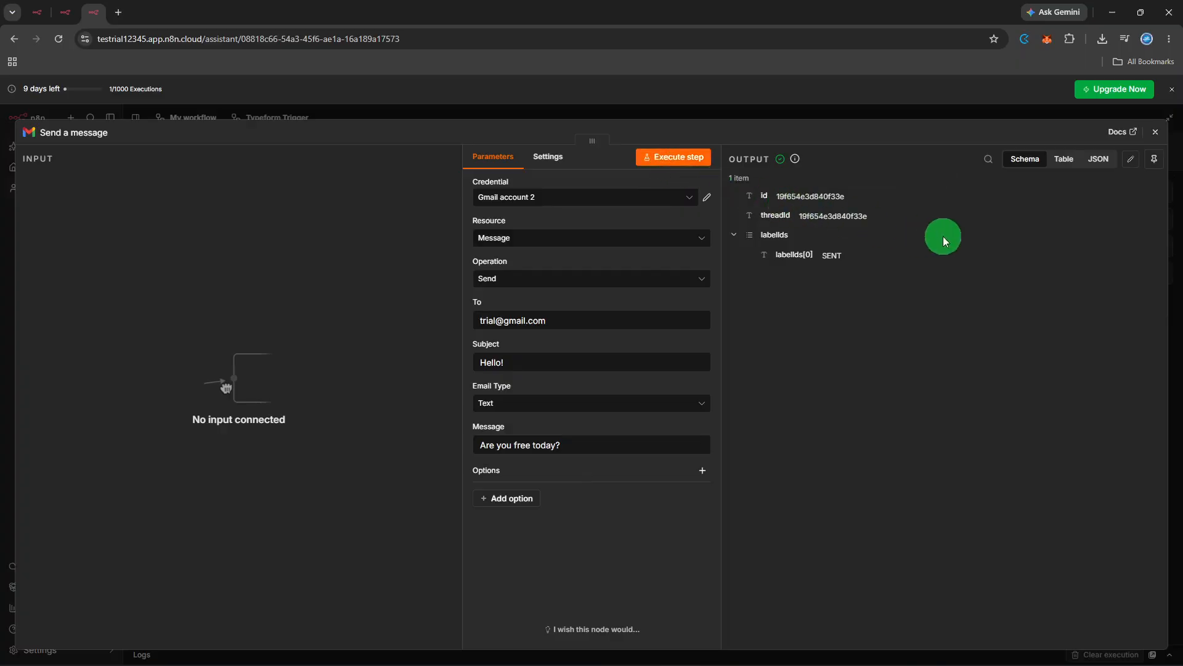
click(1156, 140)
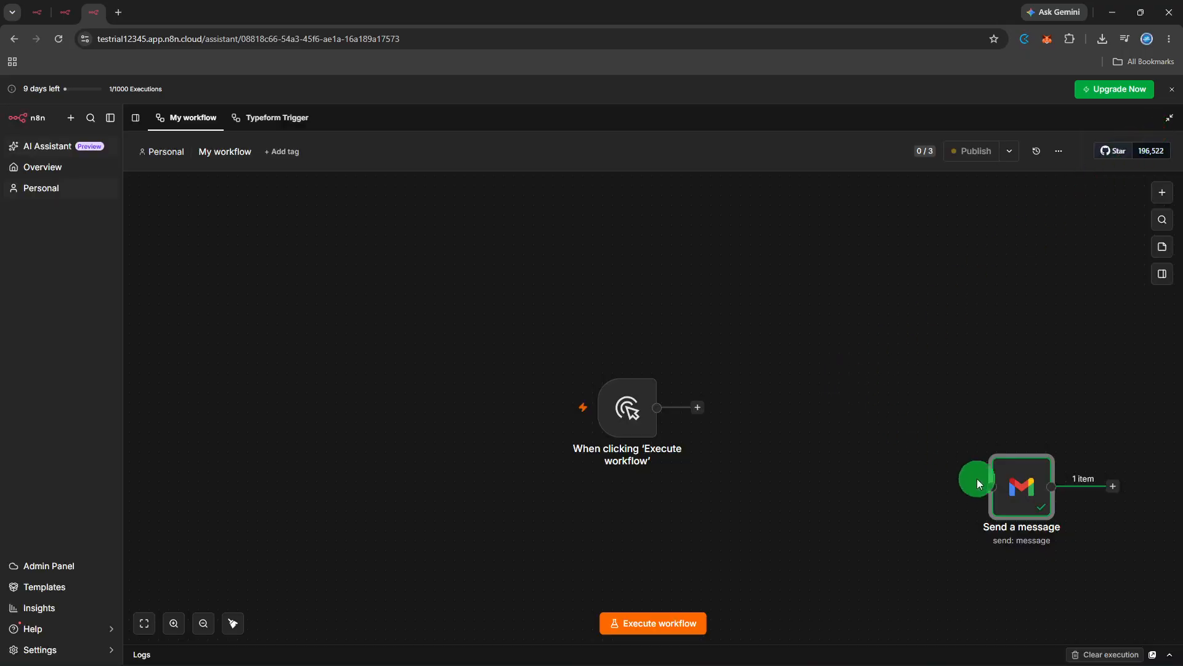
- Place the Send a message node beside the manual trigger, connect them, and run the workflow
drag(1014, 490, 716, 409)
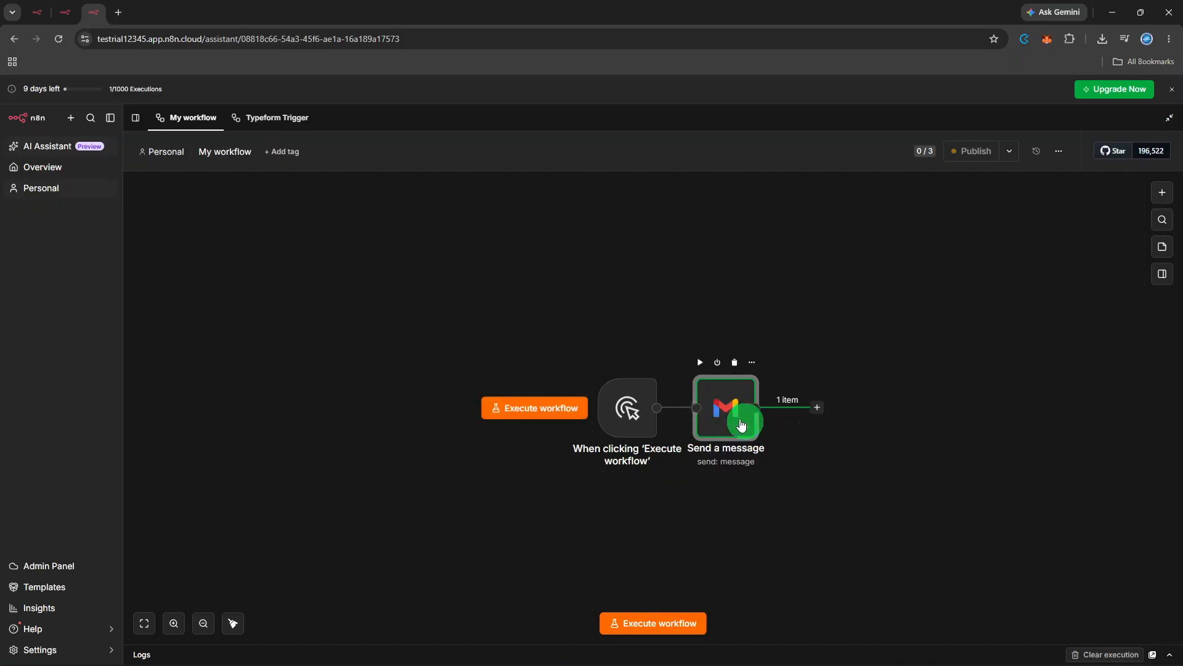
click(785, 449)
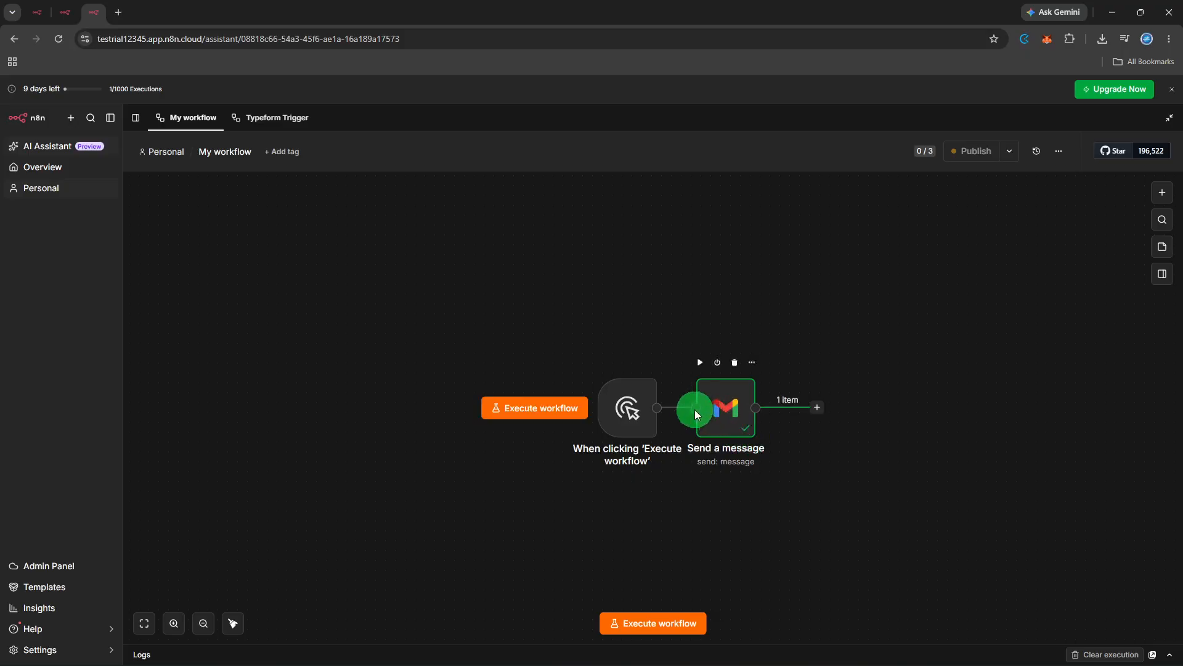
drag(660, 406, 702, 406)
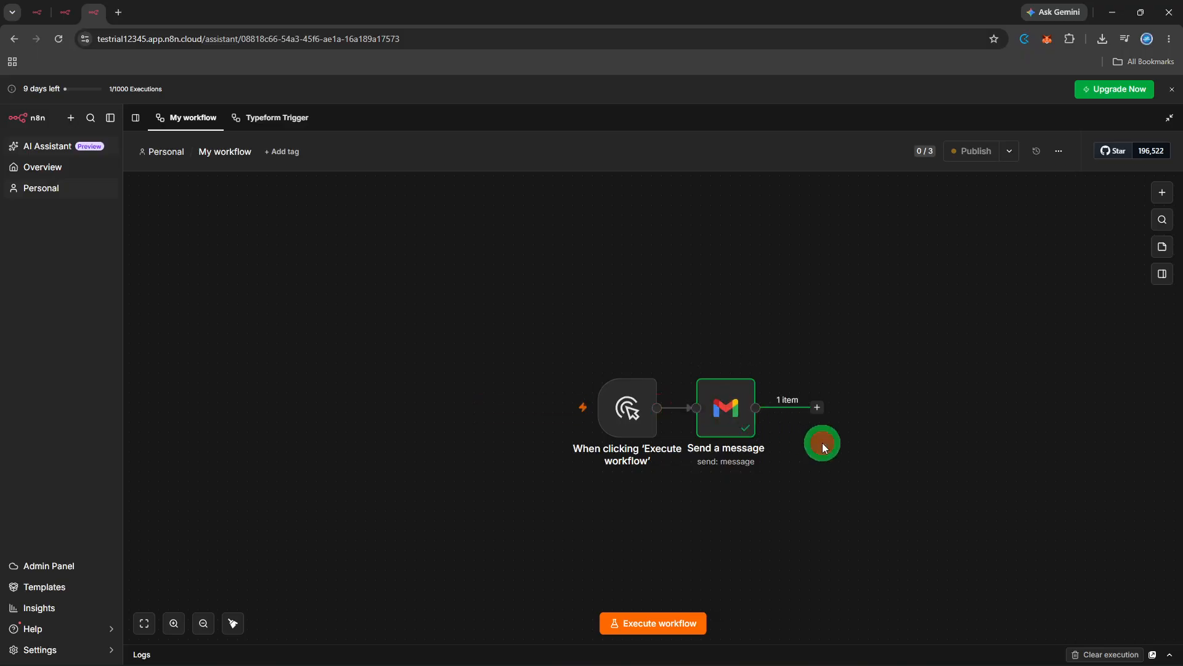
click(684, 622)
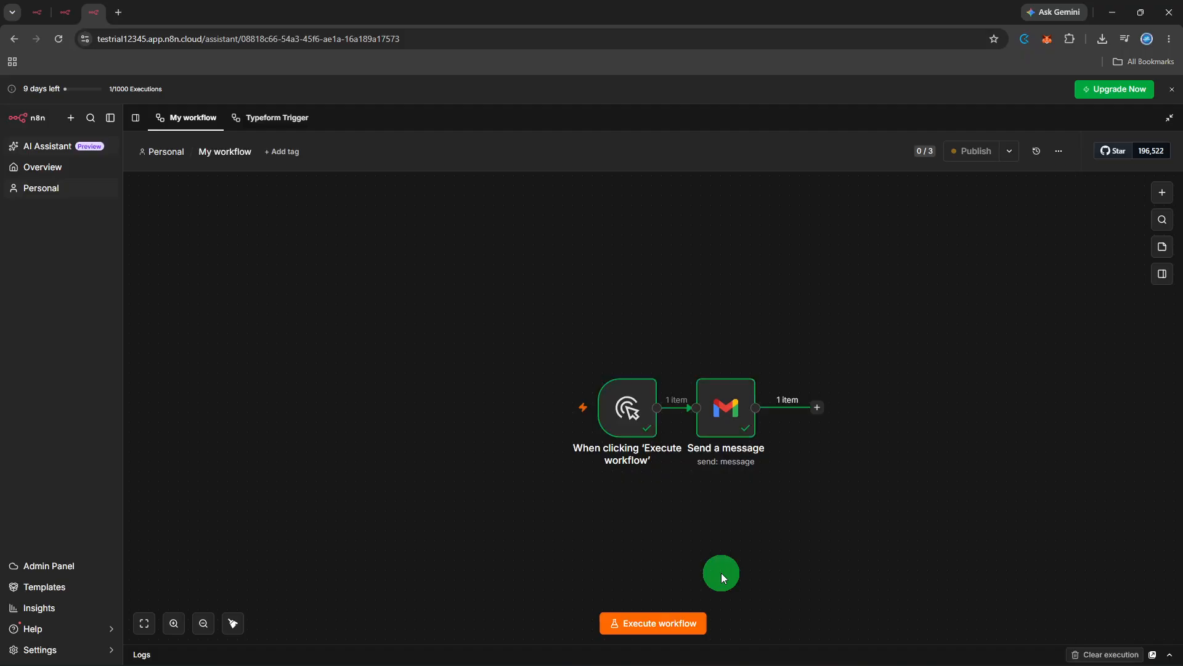
right_click(732, 427)
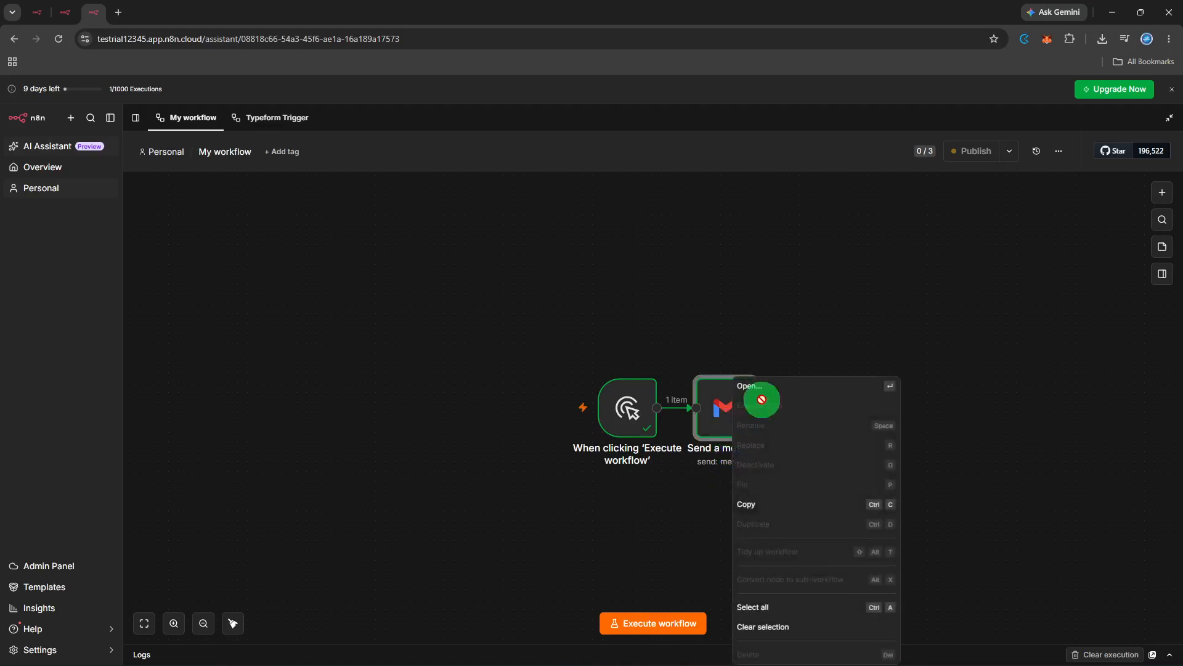
- Add a CC option with a second e-mail address to the Gmail node and re-run the step
click(777, 389)
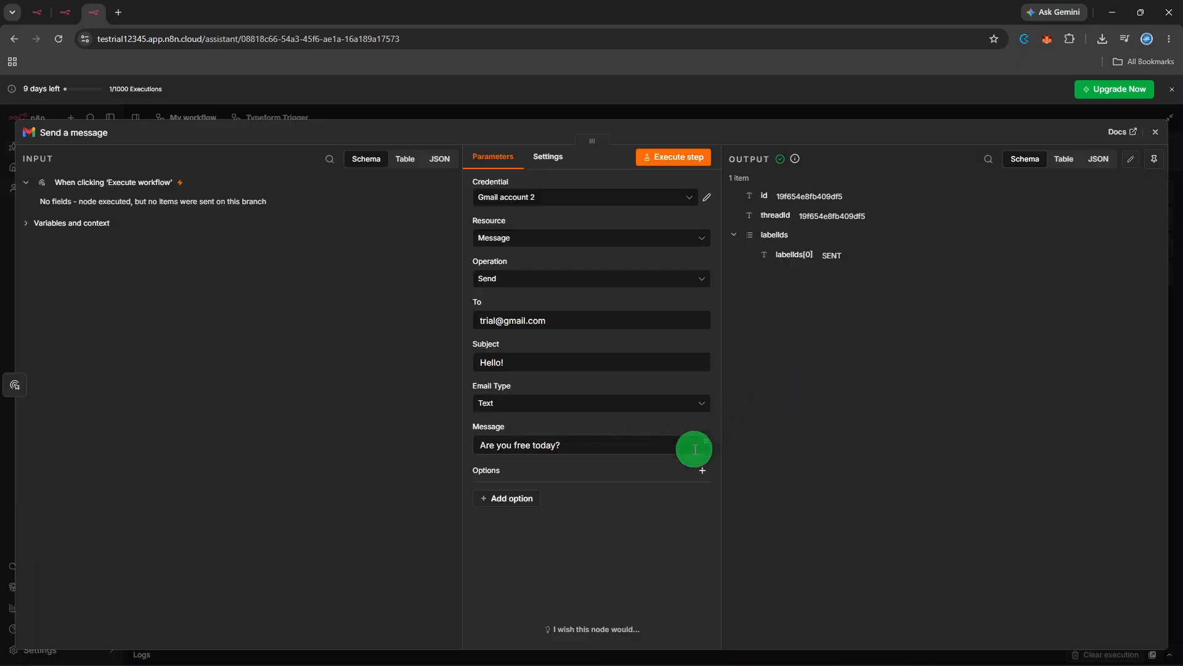
click(701, 475)
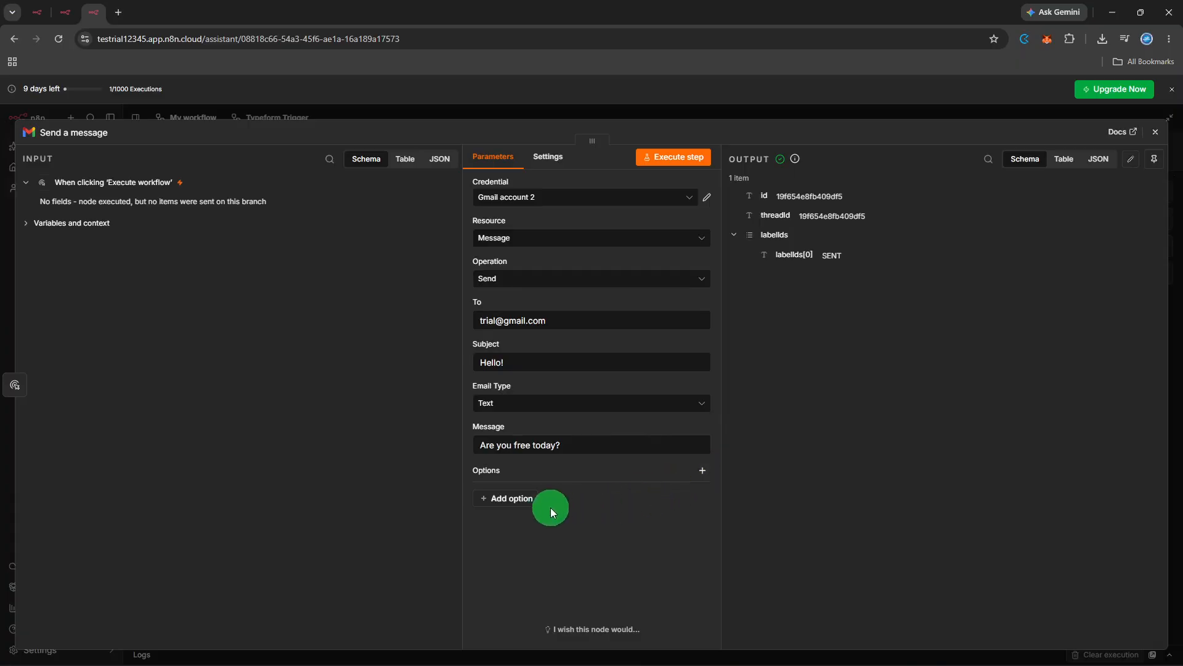
click(517, 510)
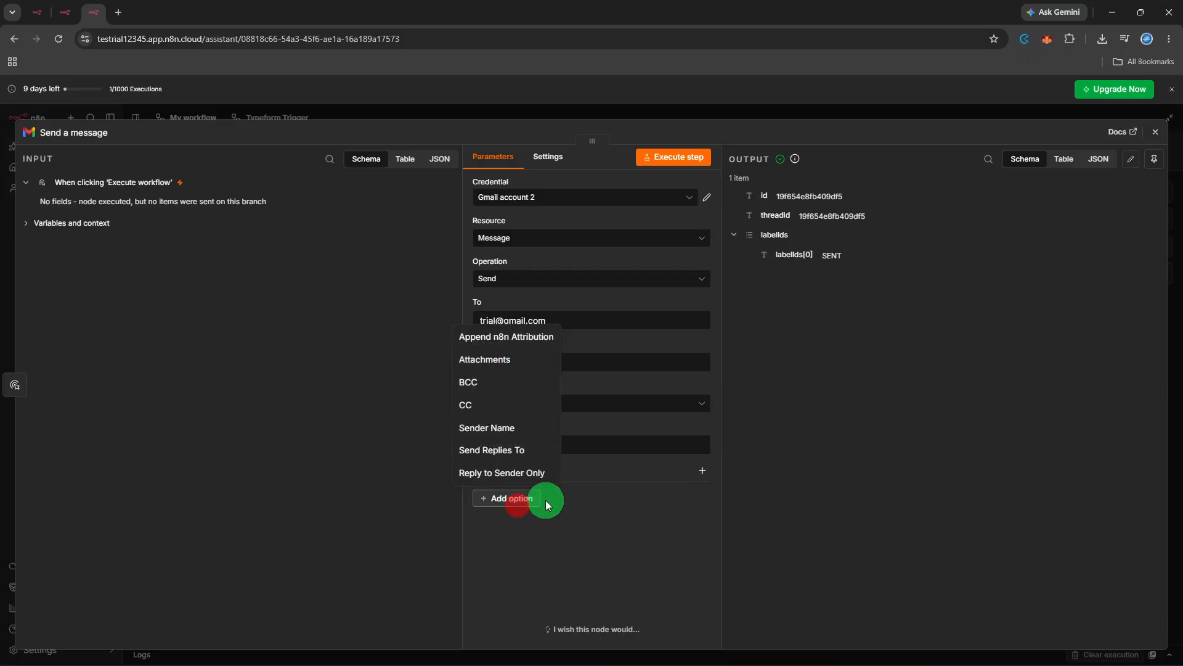
click(515, 405)
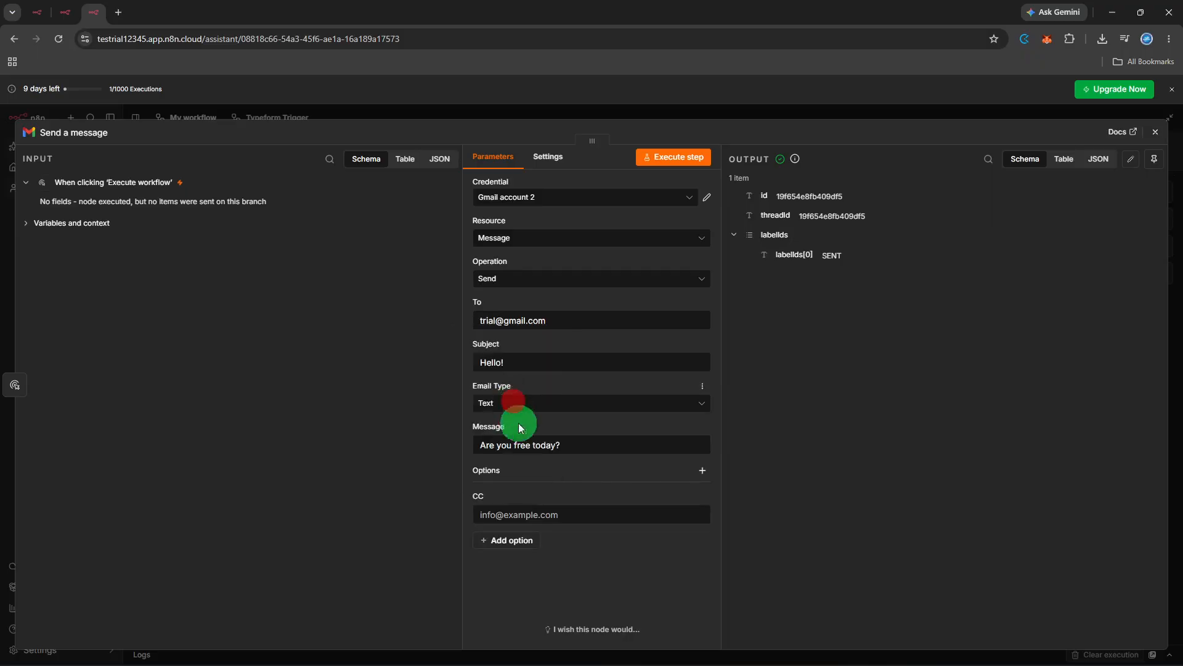
click(551, 520)
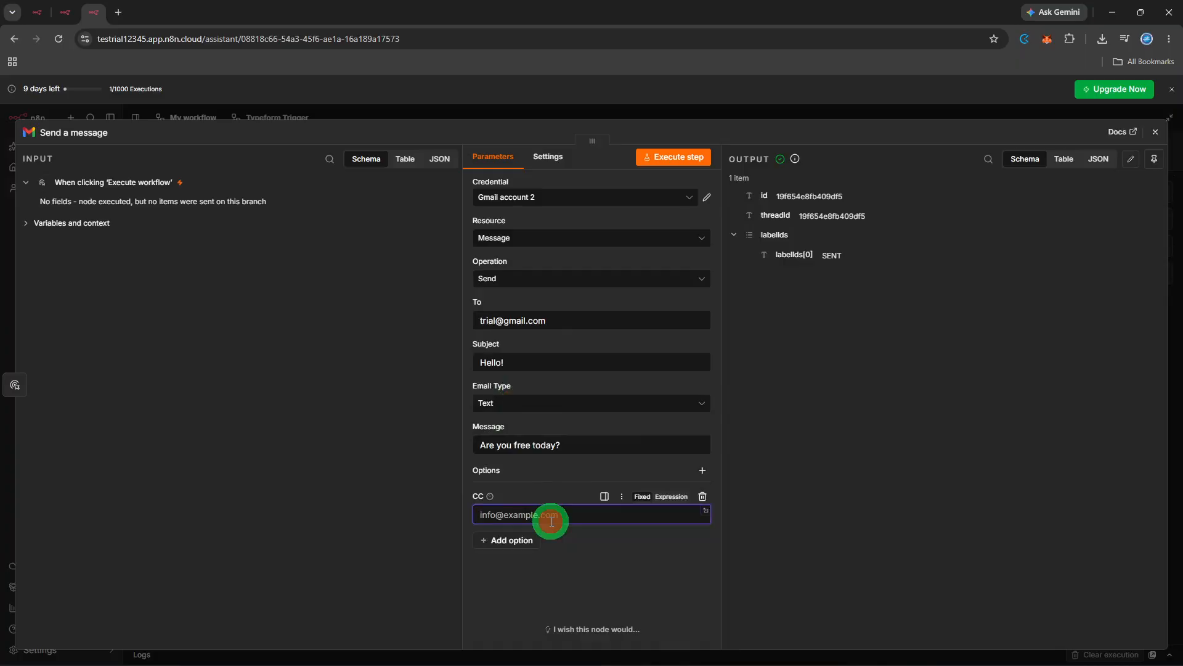
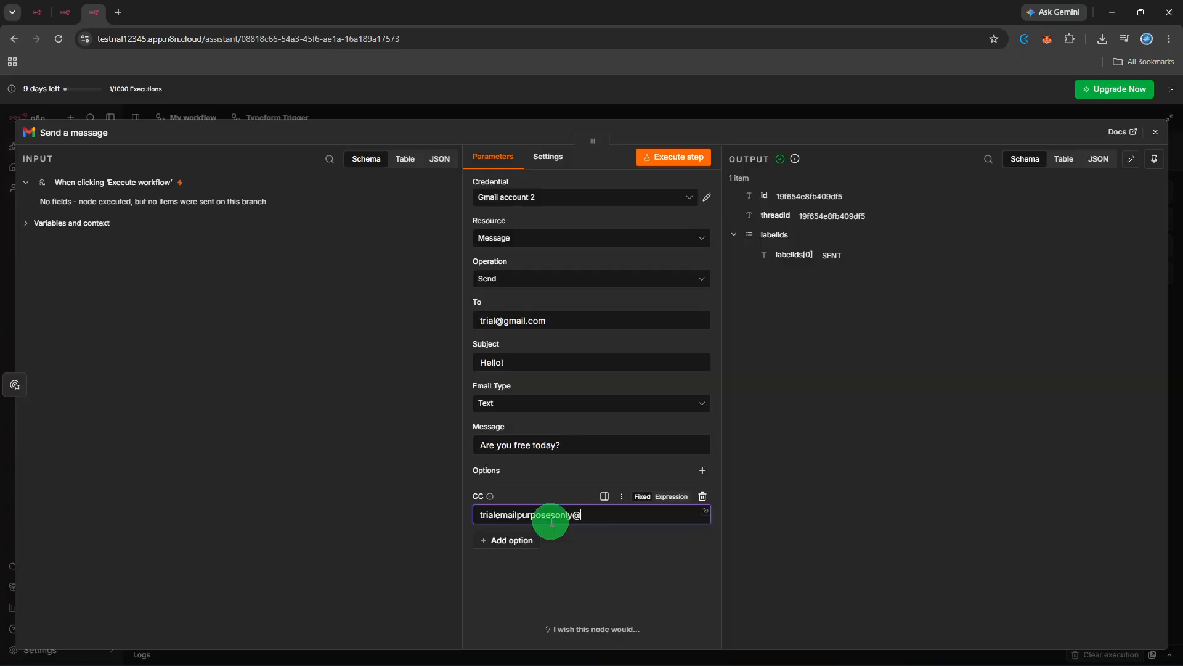
click(566, 547)
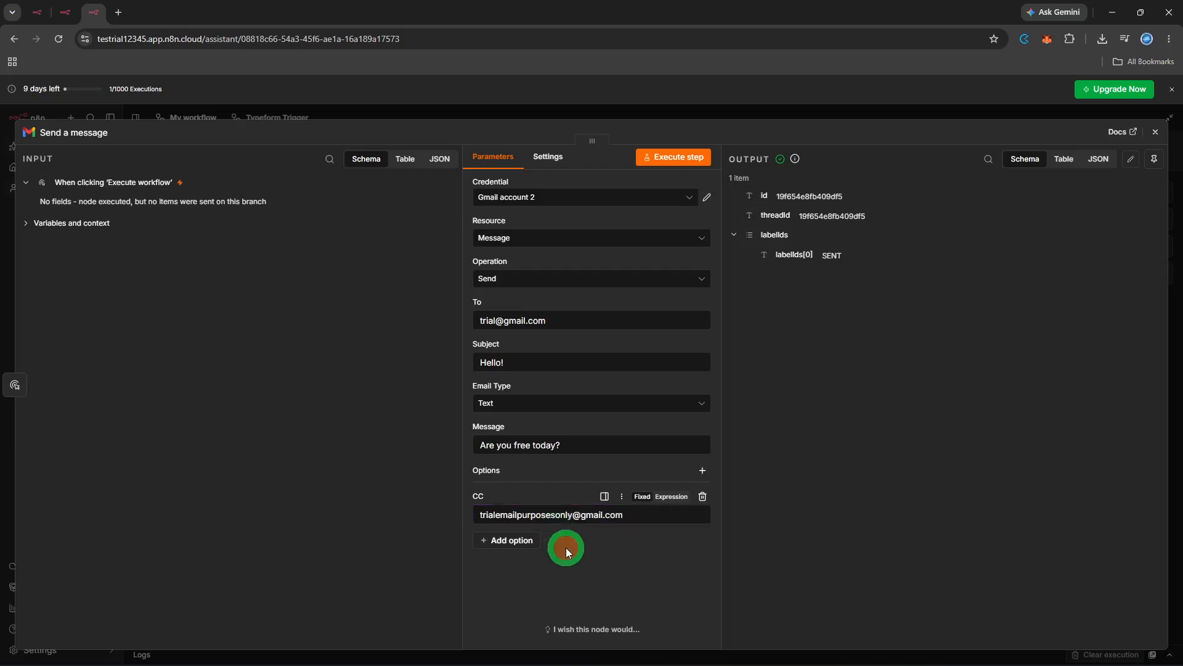
click(690, 164)
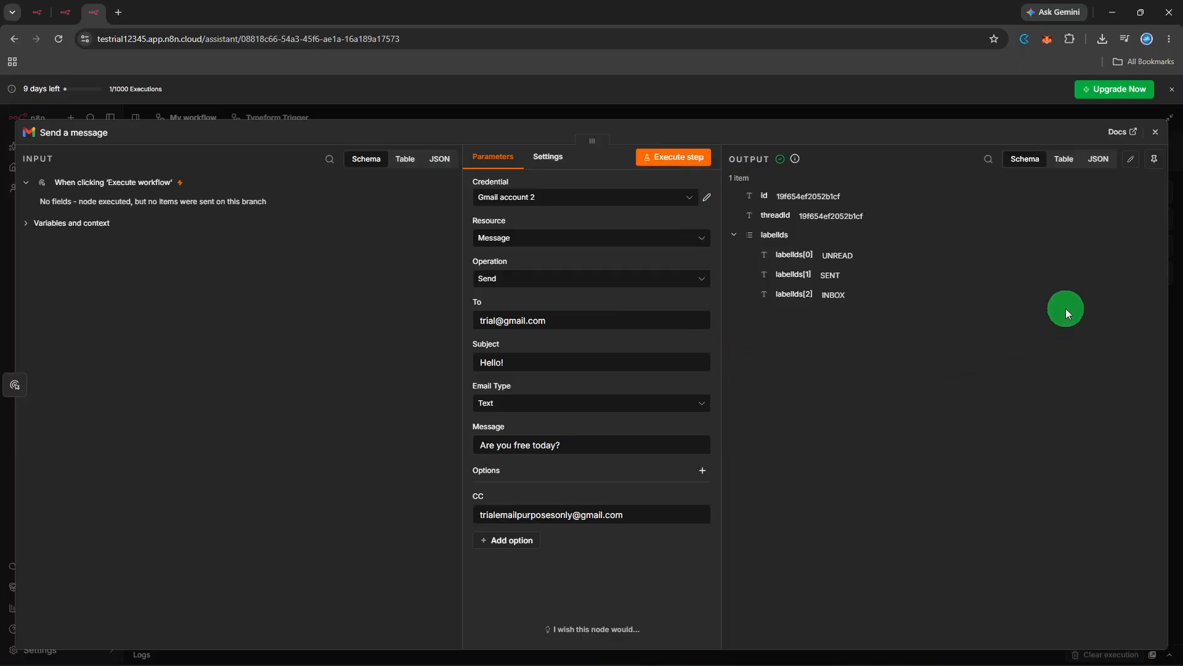
- Go back to the canvas and execute the trigger-plus-Gmail workflow again
click(1157, 134)
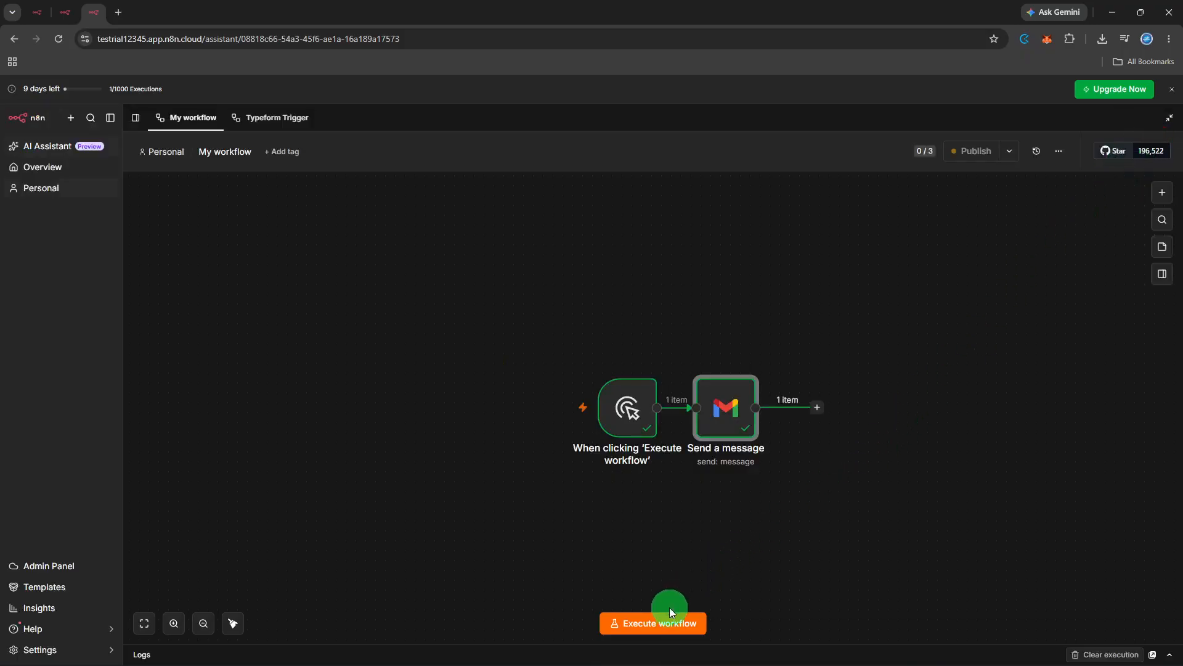
click(661, 623)
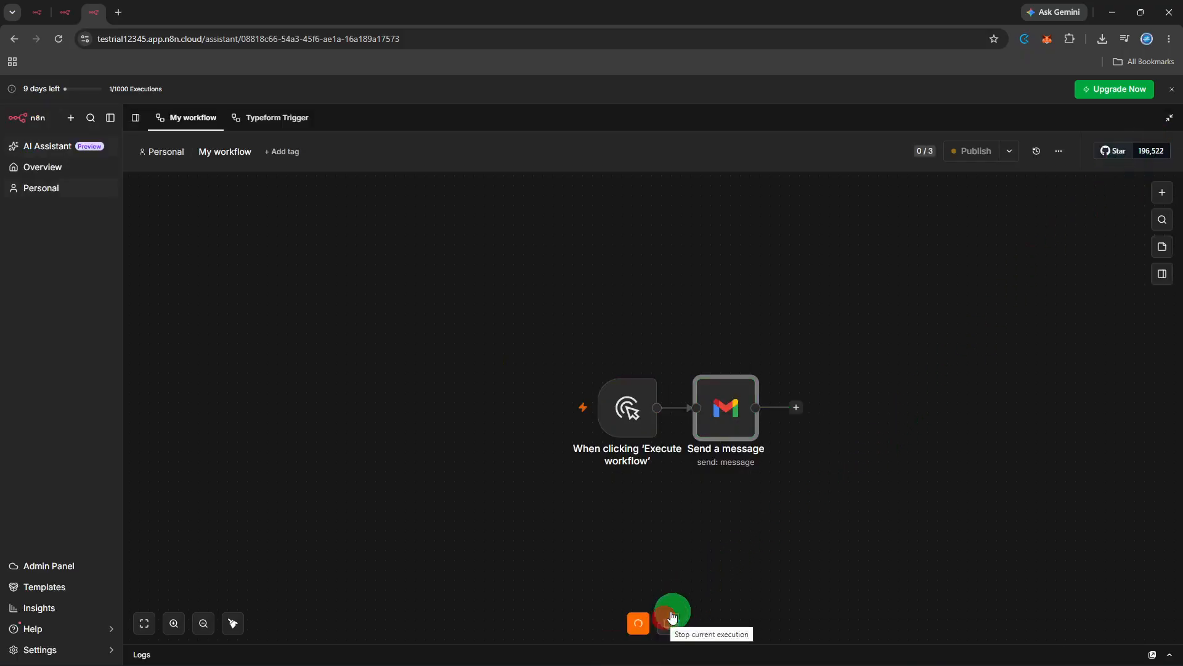